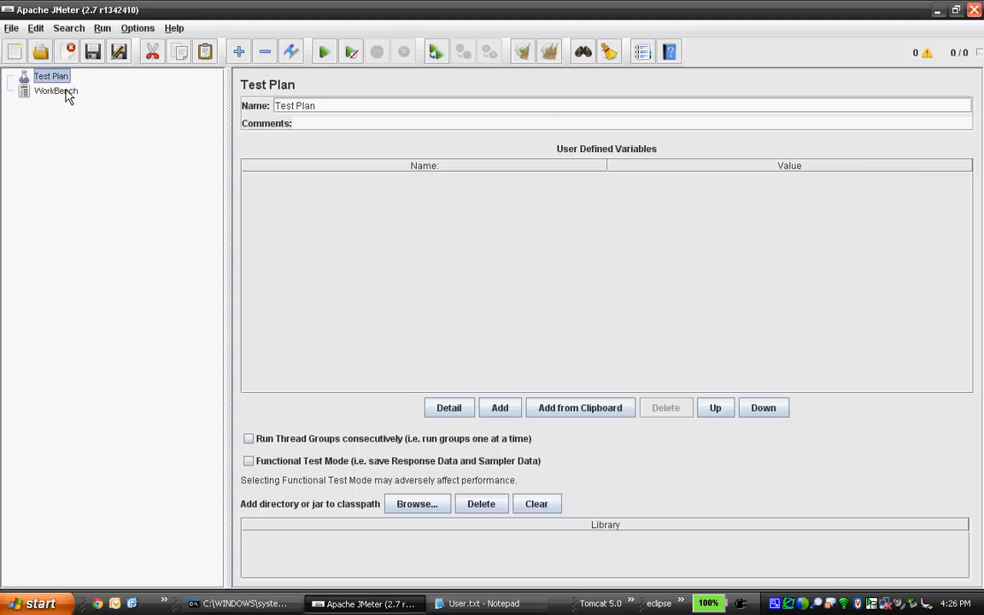
Add an HTTP Proxy Server element under the WorkBench.
left_click(56, 90)
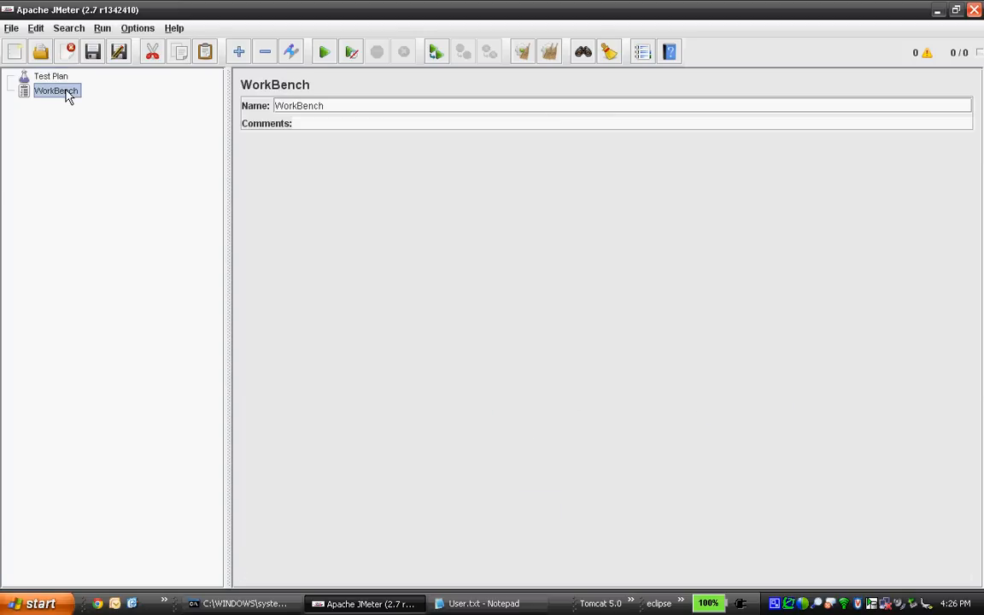
right_click(69, 96)
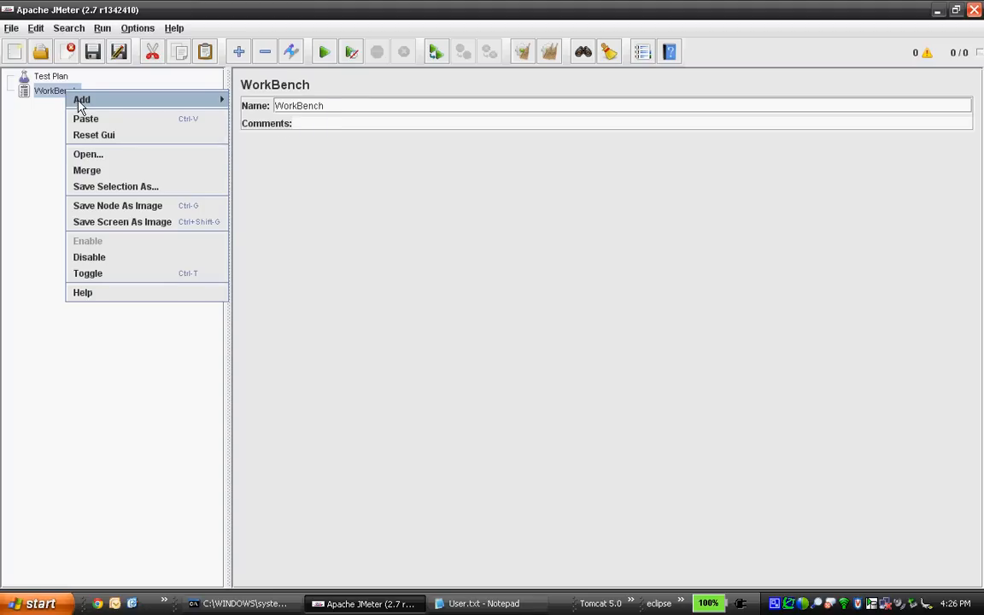
mouse_move(76, 103)
mouse_move(274, 106)
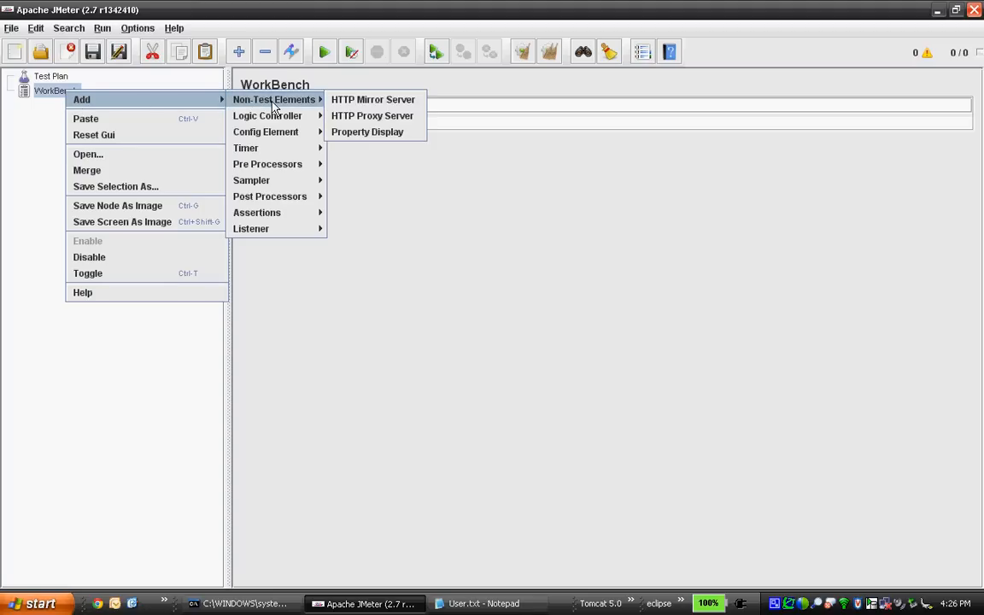
left_click(349, 116)
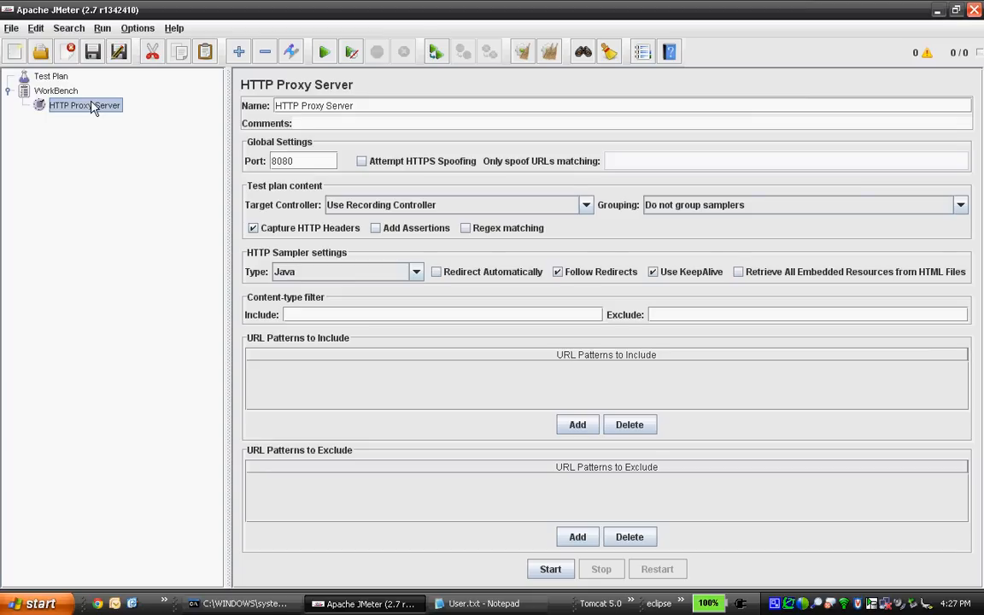
Add a Recording Controller logic controller under the WorkBench.
left_click(59, 92)
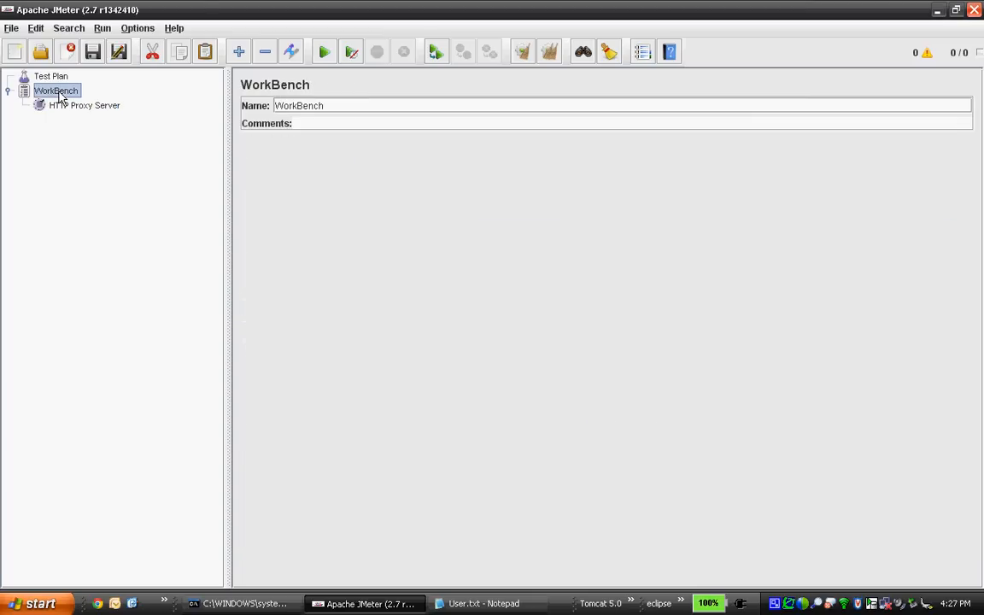
right_click(59, 96)
mouse_move(73, 101)
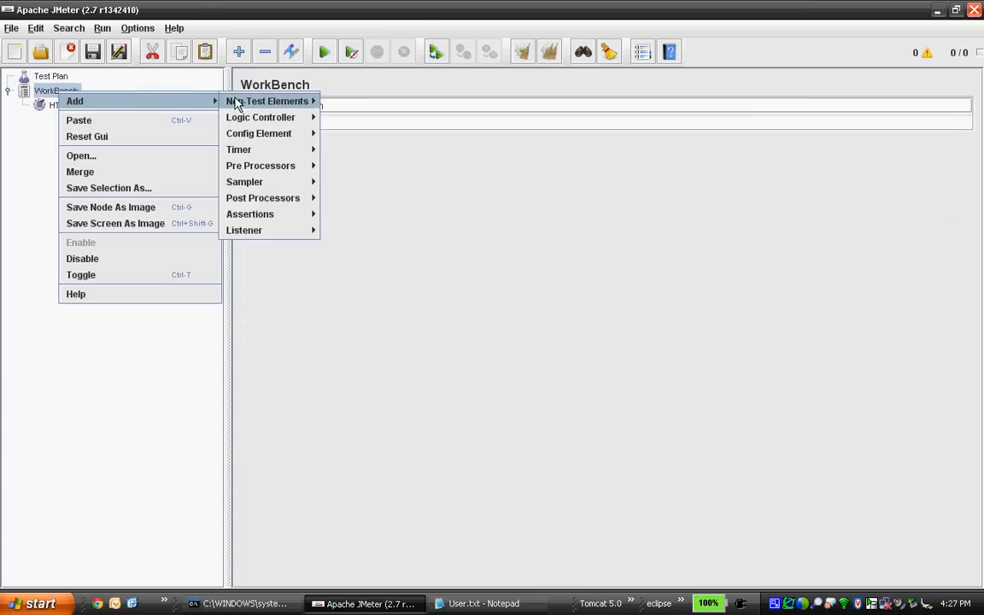
mouse_move(244, 104)
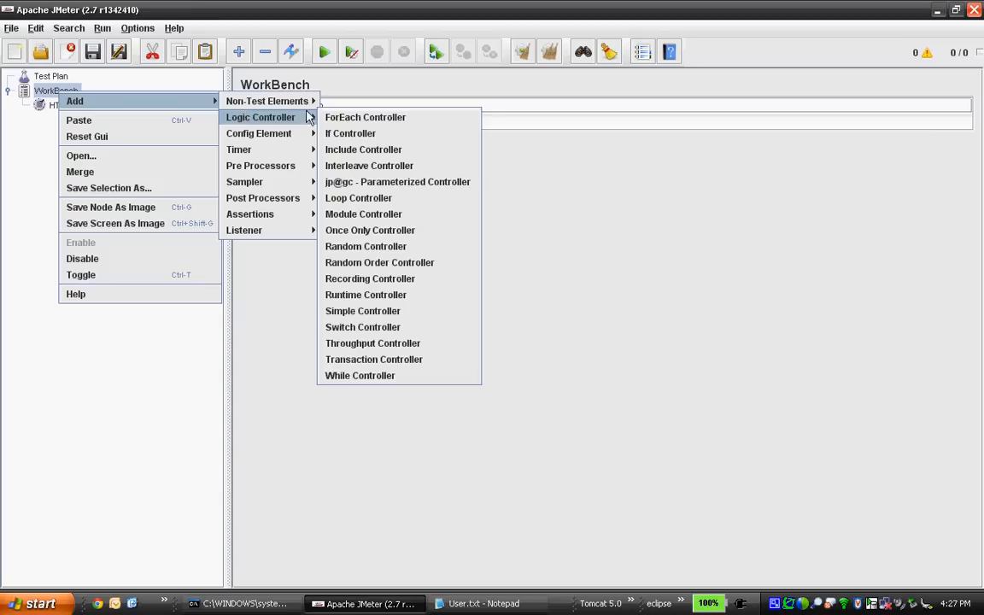
left_click(363, 279)
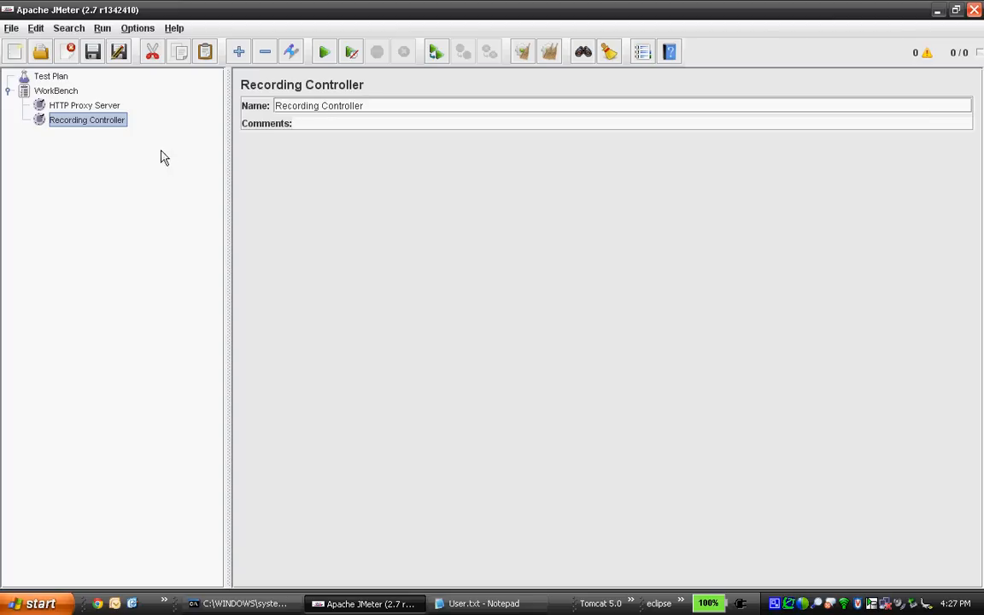
Add an HTTP Request Defaults config element under the WorkBench.
right_click(66, 94)
mouse_move(83, 101)
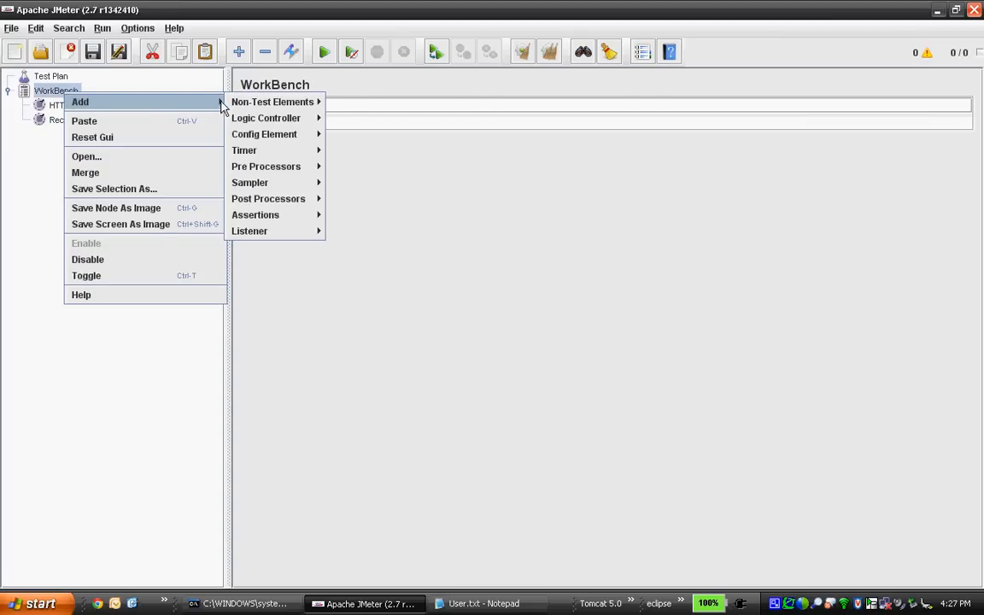
mouse_move(268, 139)
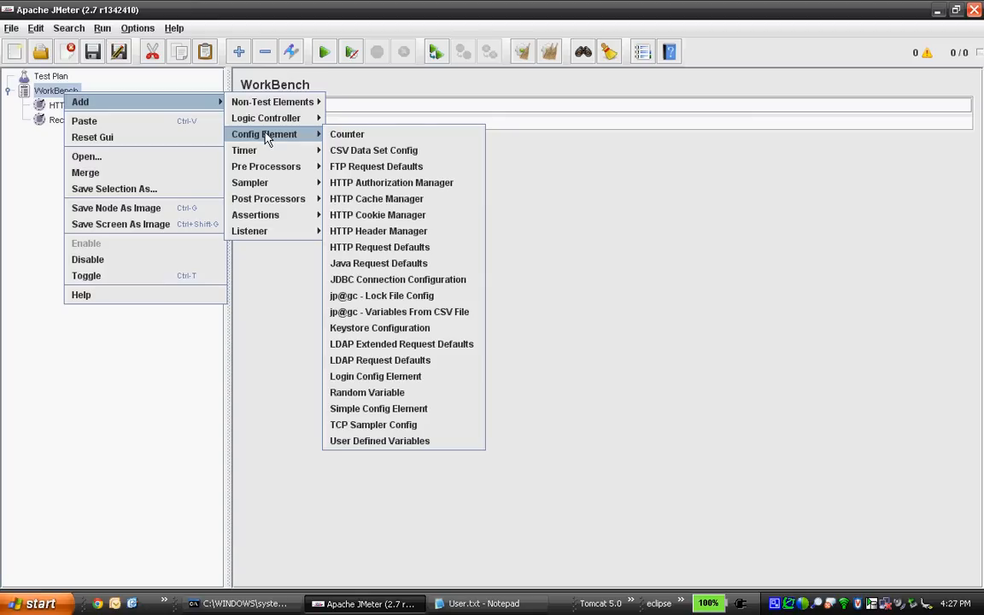
left_click(377, 250)
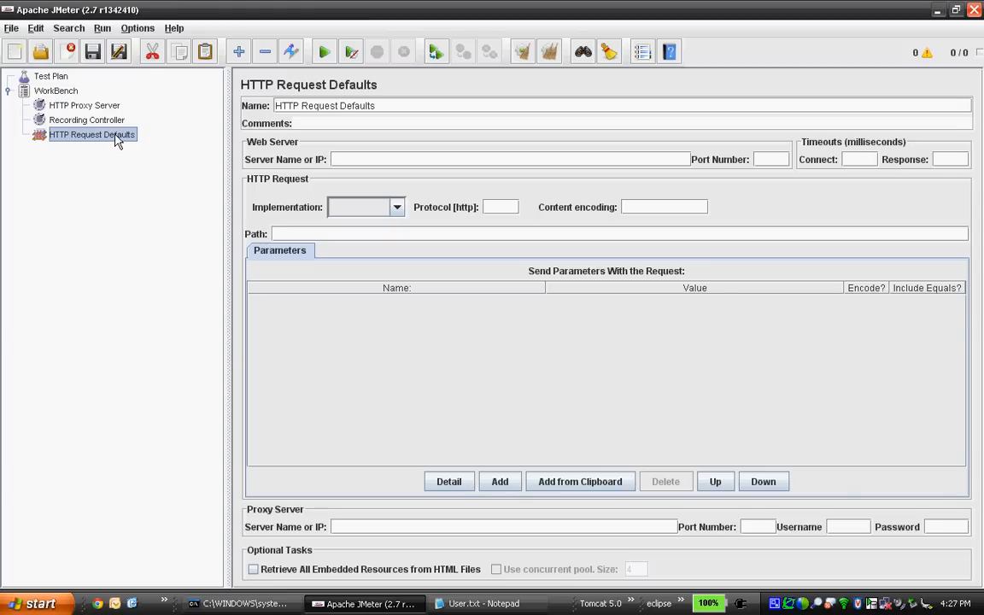
Add a User Defined Variables config element under the WorkBench.
right_click(65, 91)
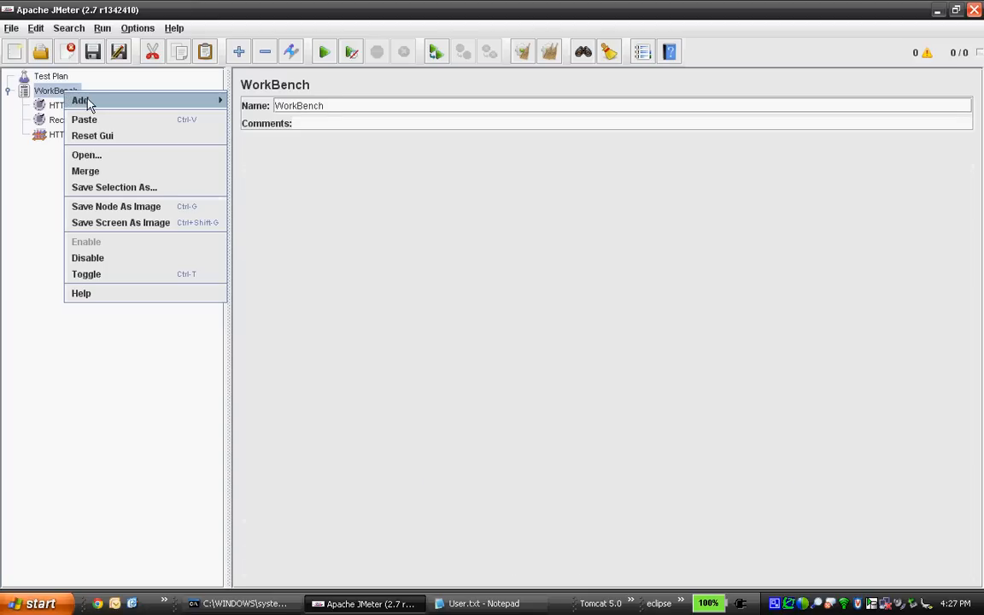
mouse_move(89, 102)
mouse_move(230, 100)
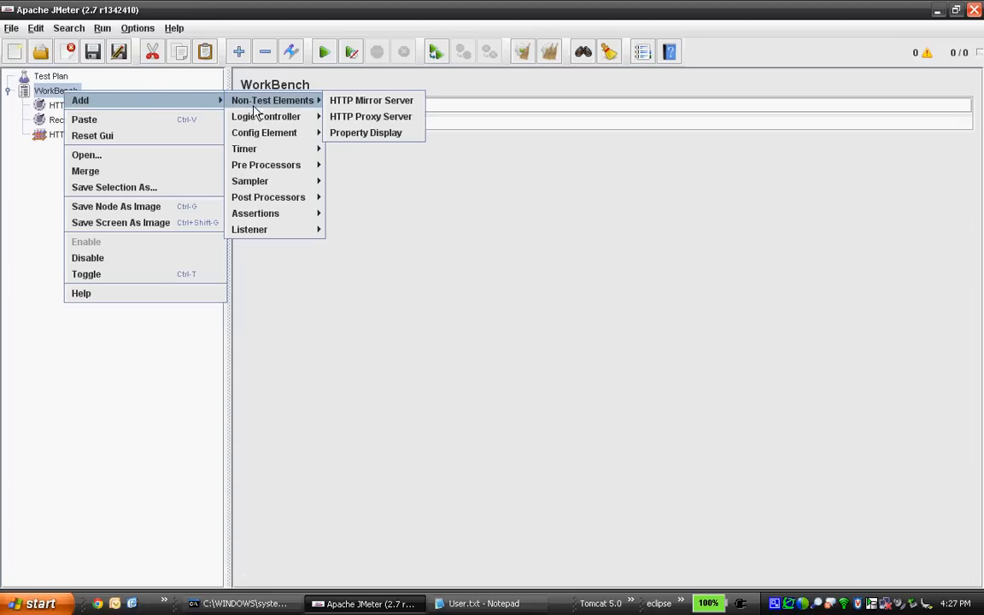
mouse_move(256, 134)
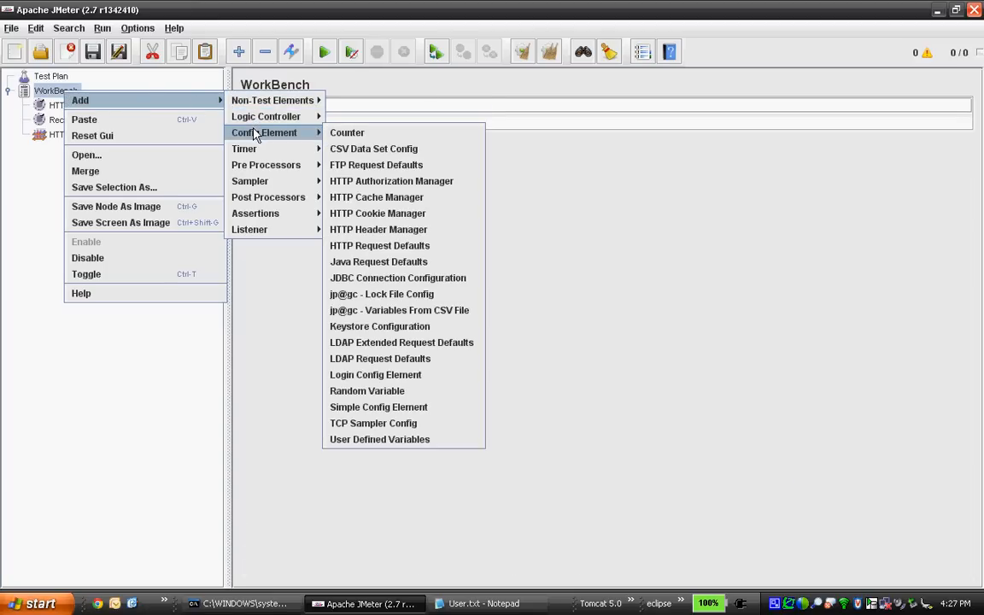
left_click(397, 439)
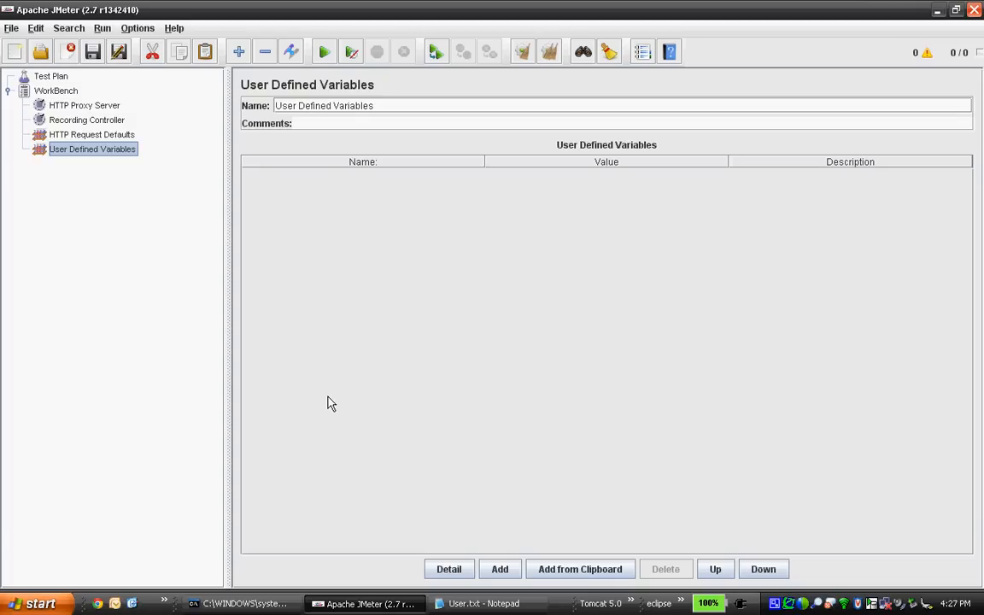
In the HTTP Request Defaults, set the server name to gmail.com and the protocol to https.
left_click(72, 139)
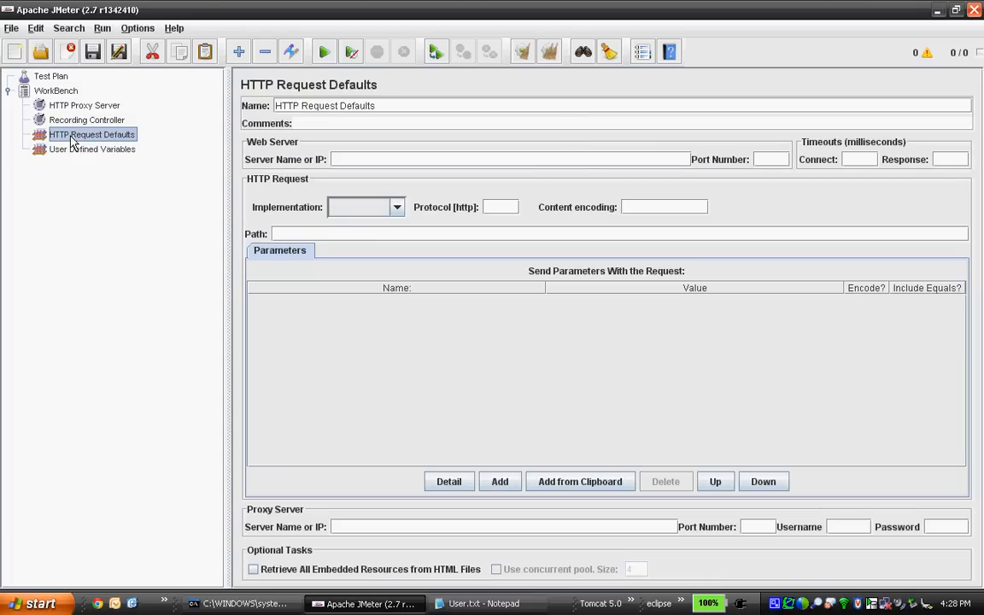
left_click(343, 160)
type("gmai")
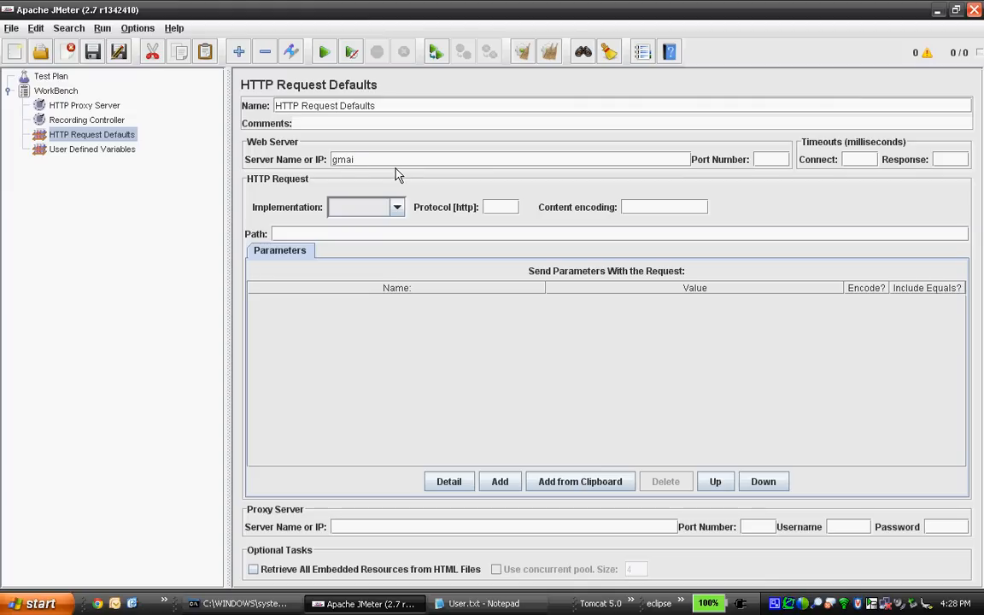
type("l.com")
left_click(503, 209)
type("https")
In User Defined Variables, add a variable named username holding the Gmail account's username.
left_click(99, 150)
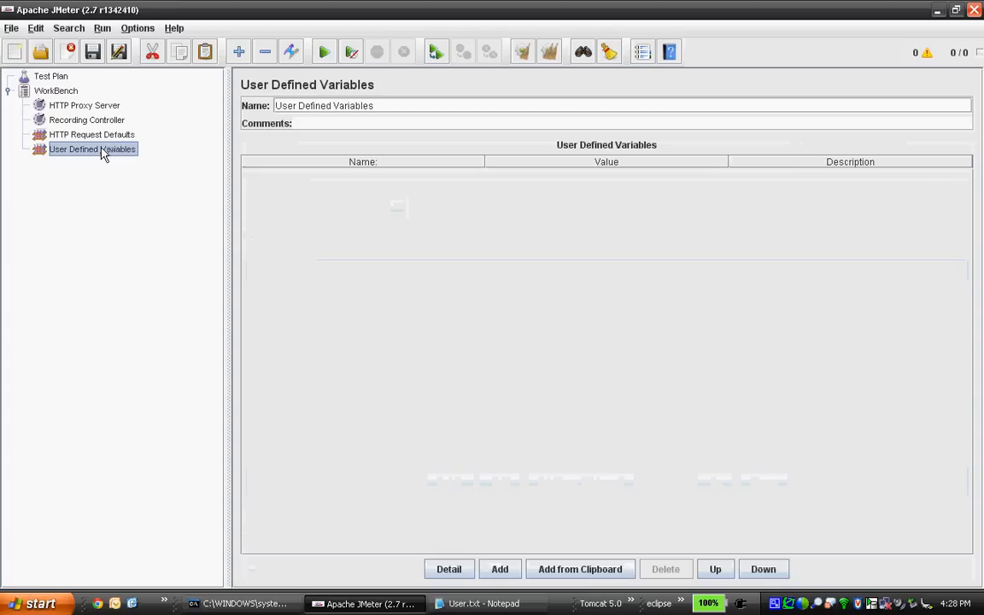
left_click(500, 569)
double_click(351, 177)
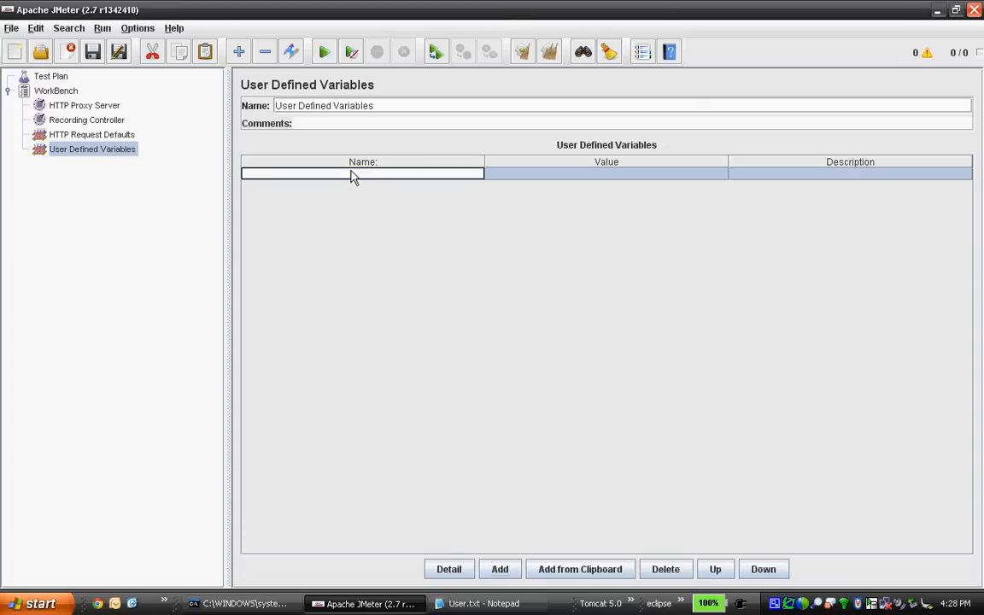
type("username")
double_click(564, 176)
type("test")
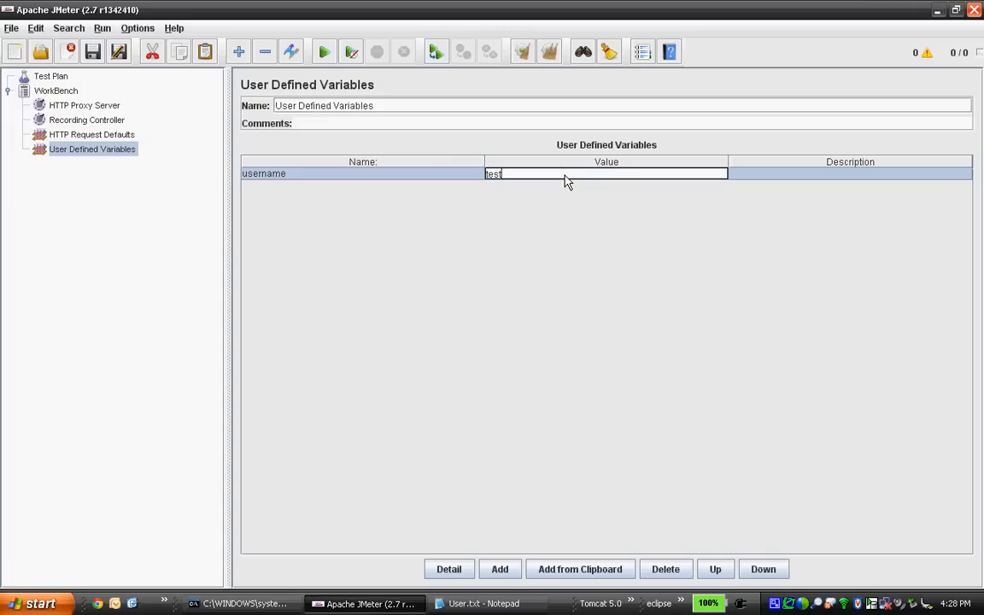
type("1")
key("BackSpace")
key("BackSpace")
key("BackSpace")
key("BackSpace")
key("BackSpace")
Add a second variable named password holding the account password.
left_click(500, 569)
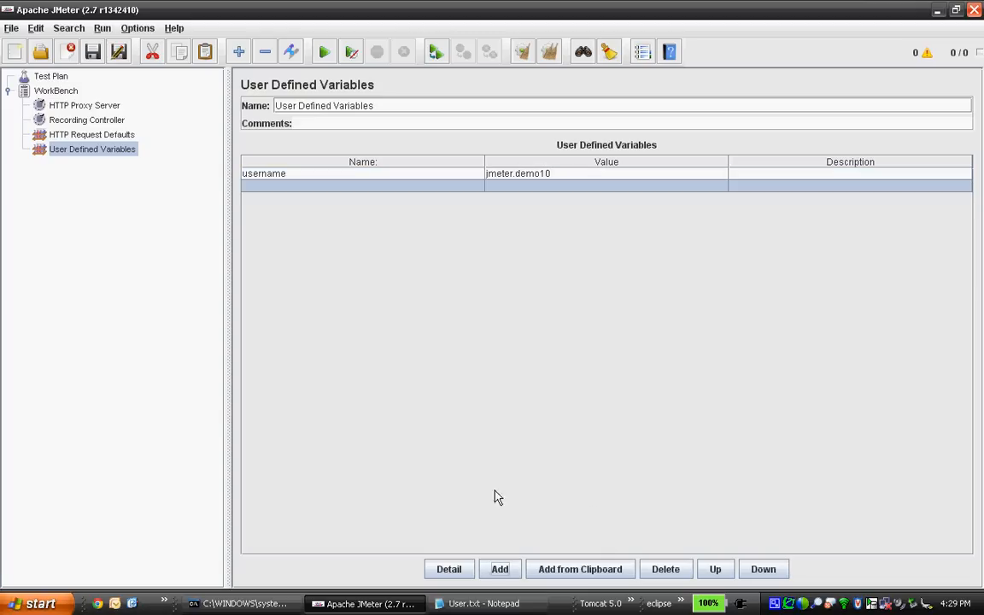
double_click(274, 190)
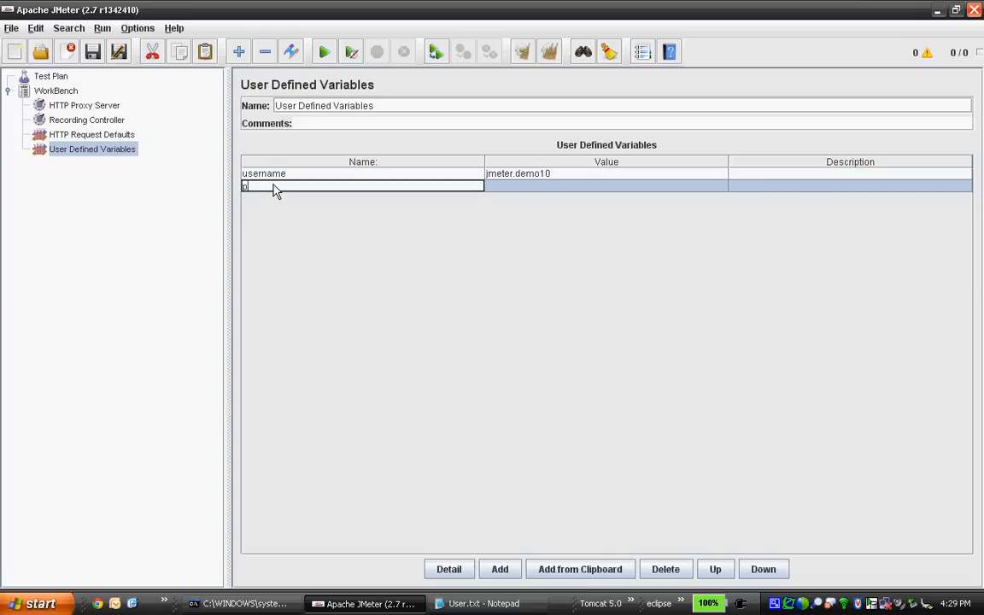
type("password")
double_click(507, 186)
type("te")
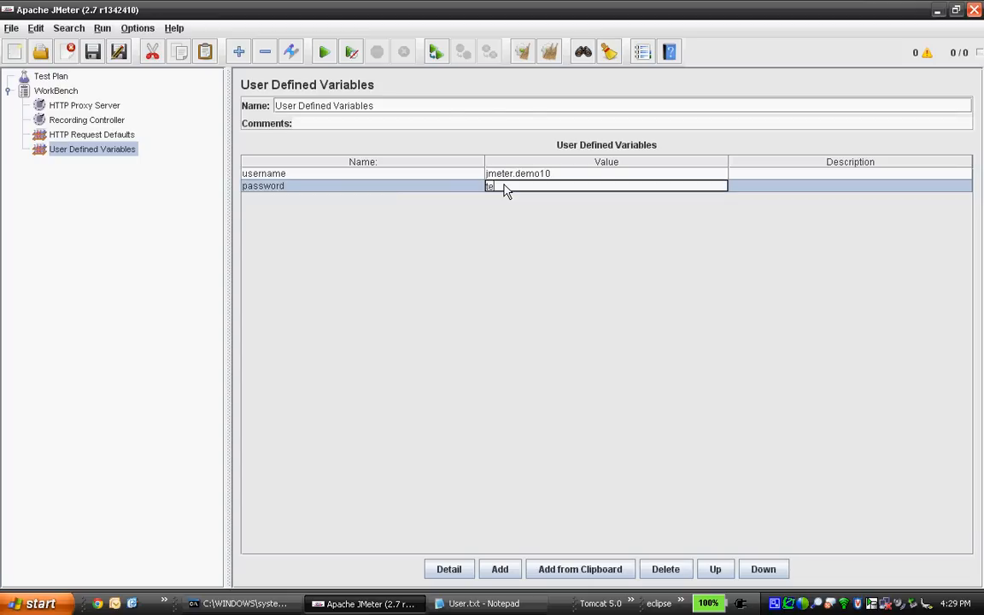
type("sting@123")
In the HTTP Proxy Server, turn off Capture HTTP Headers and Use KeepAlive.
left_click(102, 108)
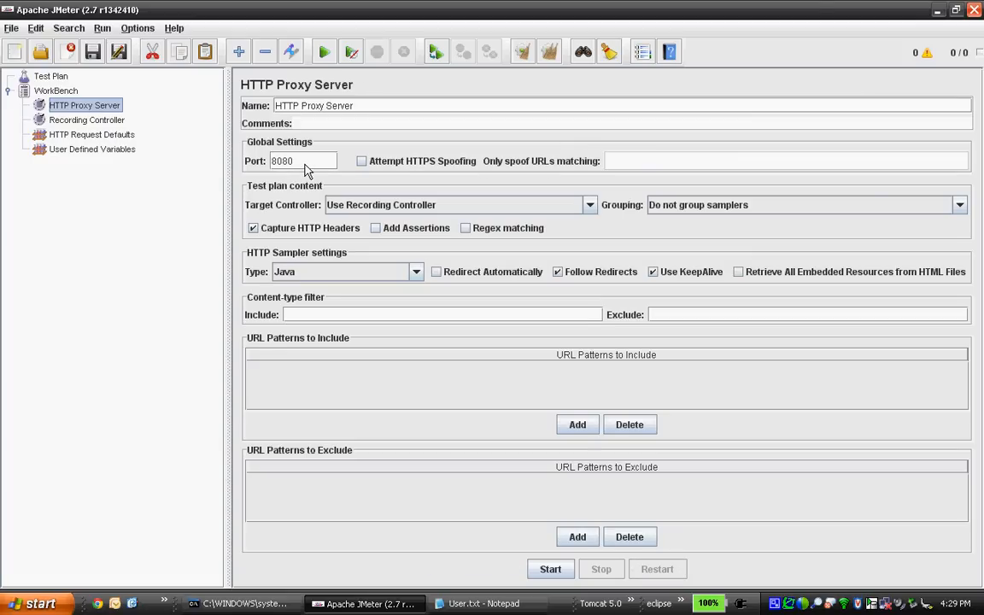
left_click_drag(306, 164, 268, 165)
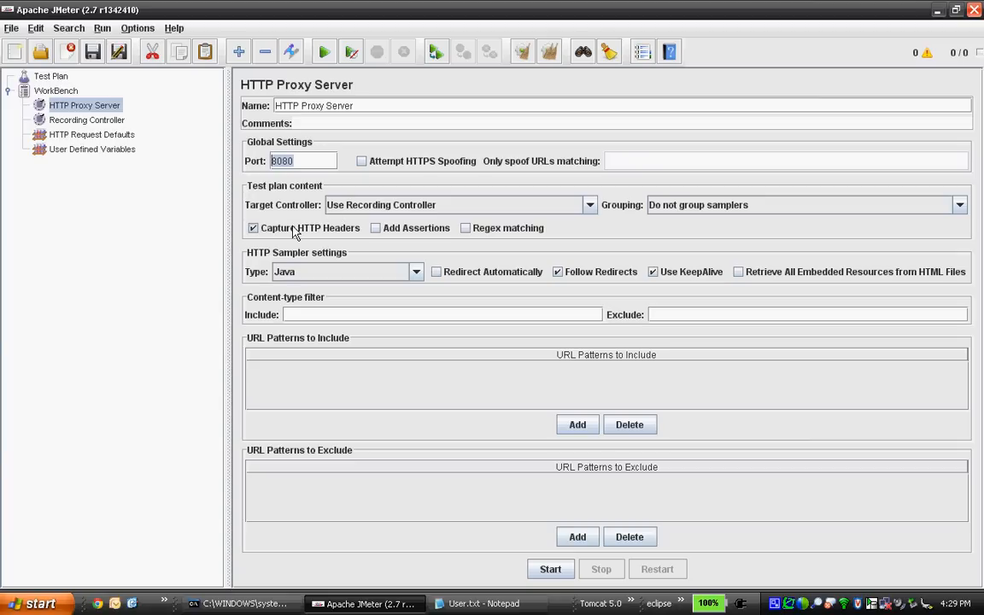
left_click(254, 231)
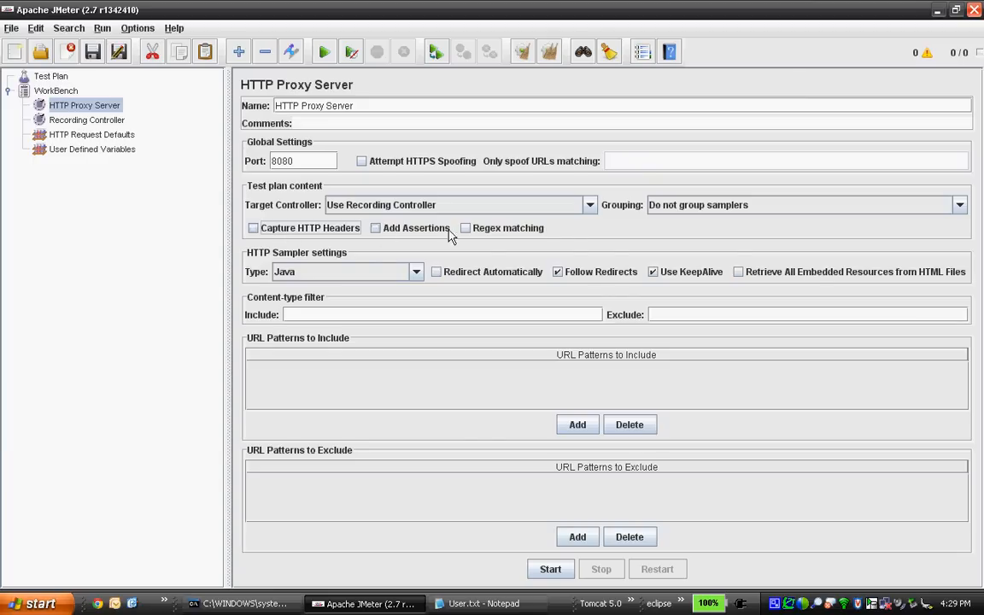
left_click(653, 273)
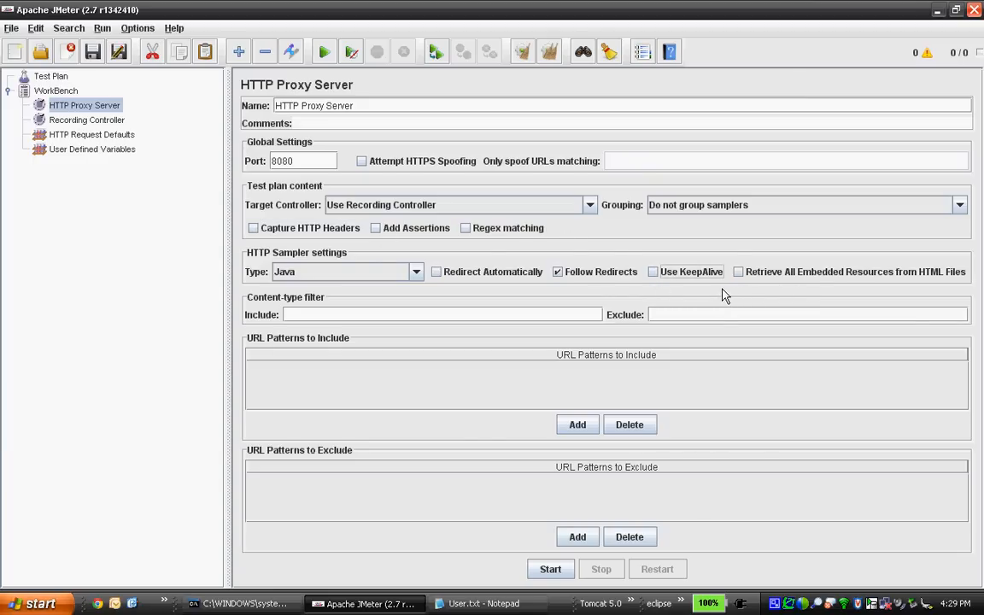
Add the URL pattern to exclude .*\.jpg.
left_click(575, 538)
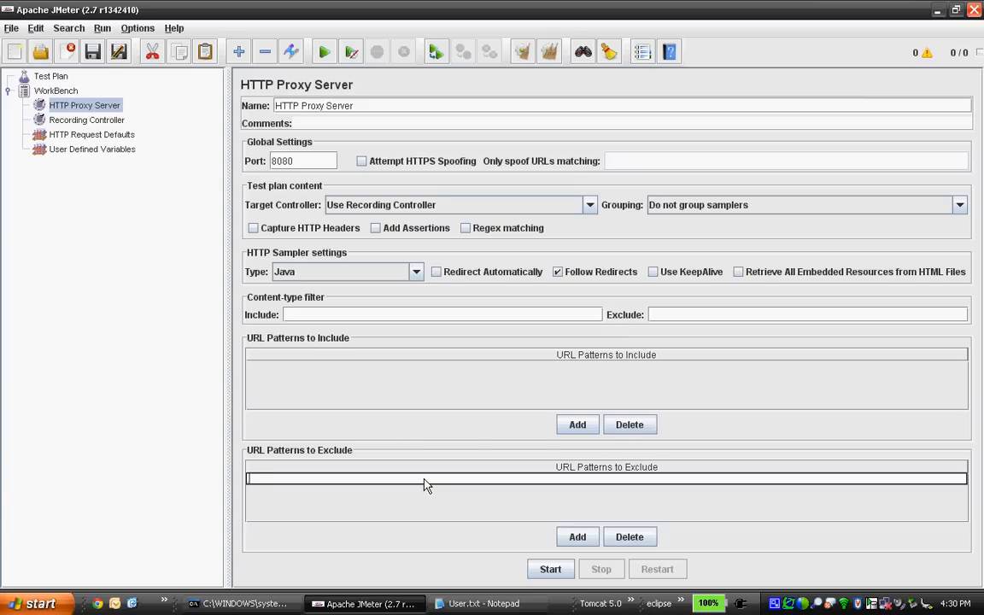
type(".*\\.jpg")
left_click_drag(397, 481, 228, 488)
key("ctrl+c")
Add another exclude URL pattern .*\.png.
left_click(572, 537)
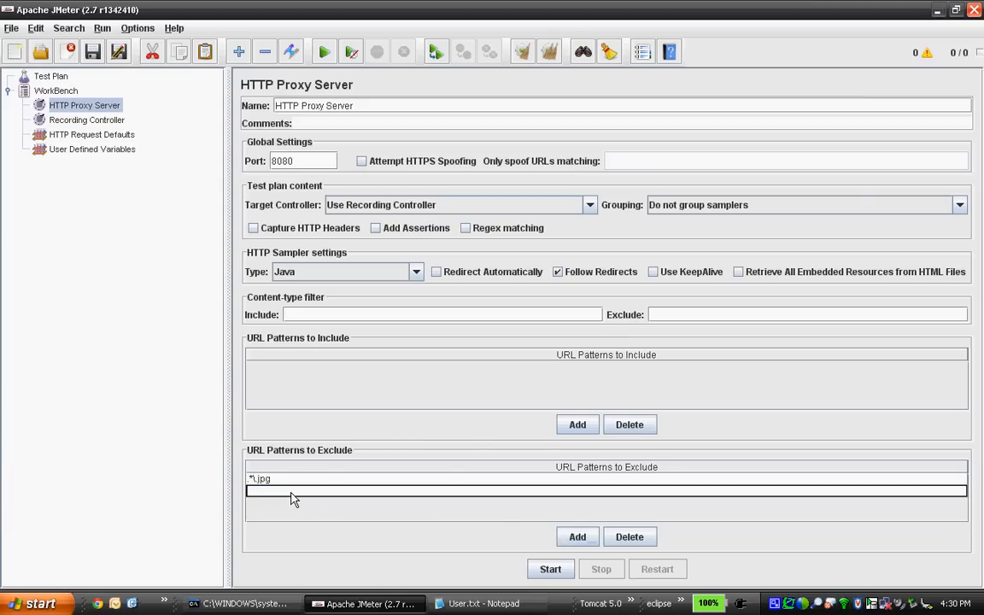
key("ctrl+v")
key("BackSpace")
key("BackSpace")
key("BackSpace")
type("png")
Add the exclude URL pattern .*\.gif.
left_click(570, 542)
left_click(316, 504)
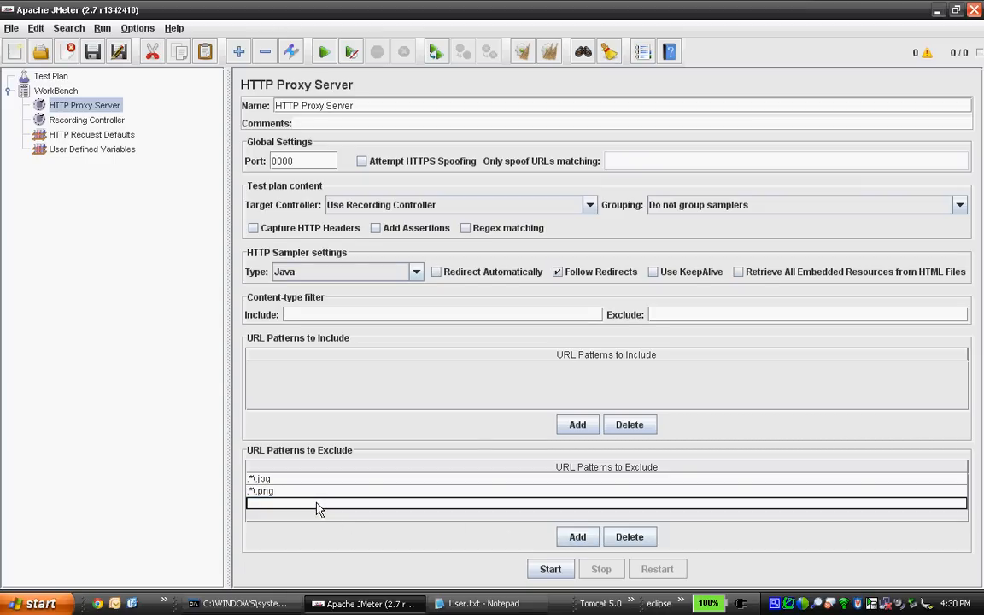
type(".*\\.jpg")
key("BackSpace")
key("BackSpace")
key("BackSpace")
type("gif")
left_click(564, 538)
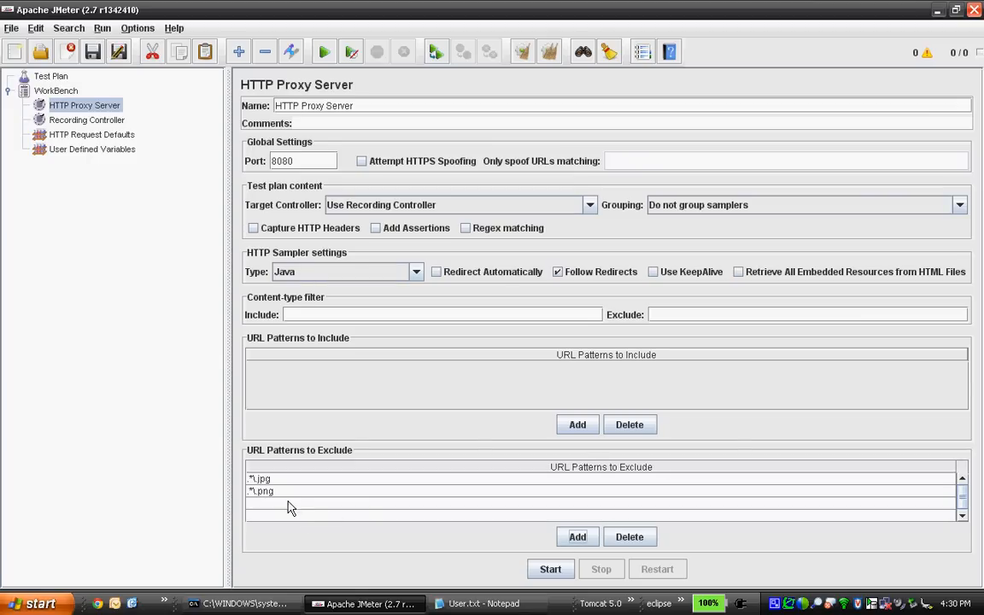
key("ctrl+v")
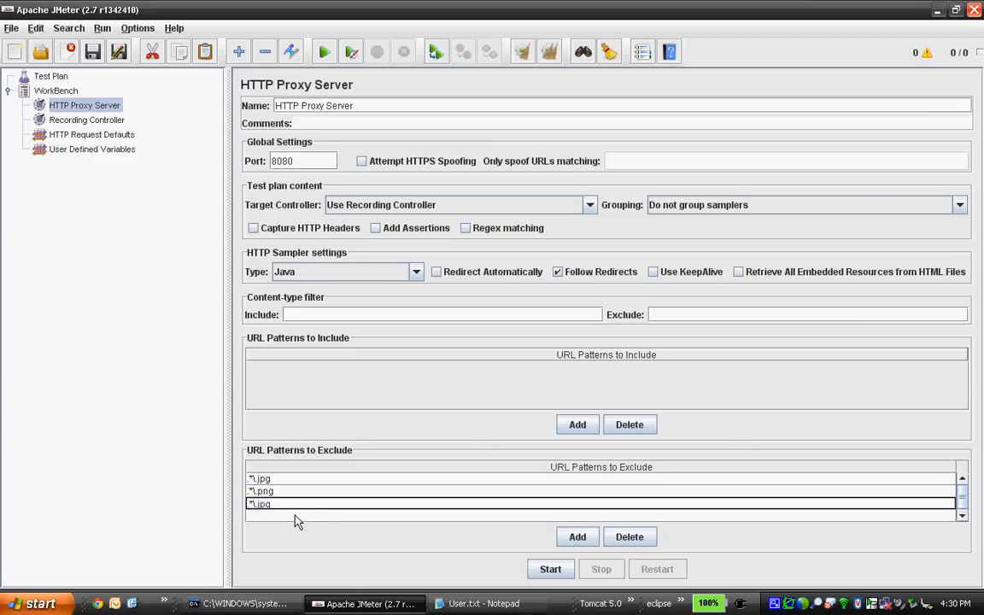
key("BackSpace")
key("BackSpace")
key("BackSpace")
type("gif")
key("Return")
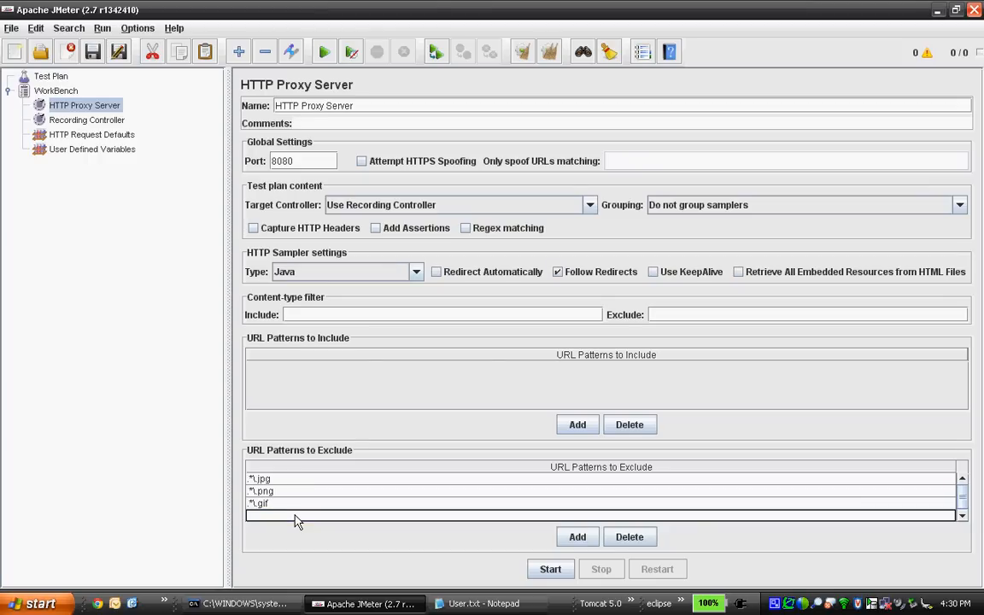
Add the exclude URL pattern .*\.ico.
key("ctrl+v")
key("BackSpace")
key("BackSpace")
key("BackSpace")
type("ico")
left_click(578, 536)
left_click(962, 516)
Add the exclude URL pattern .*\.css.
left_click(323, 506)
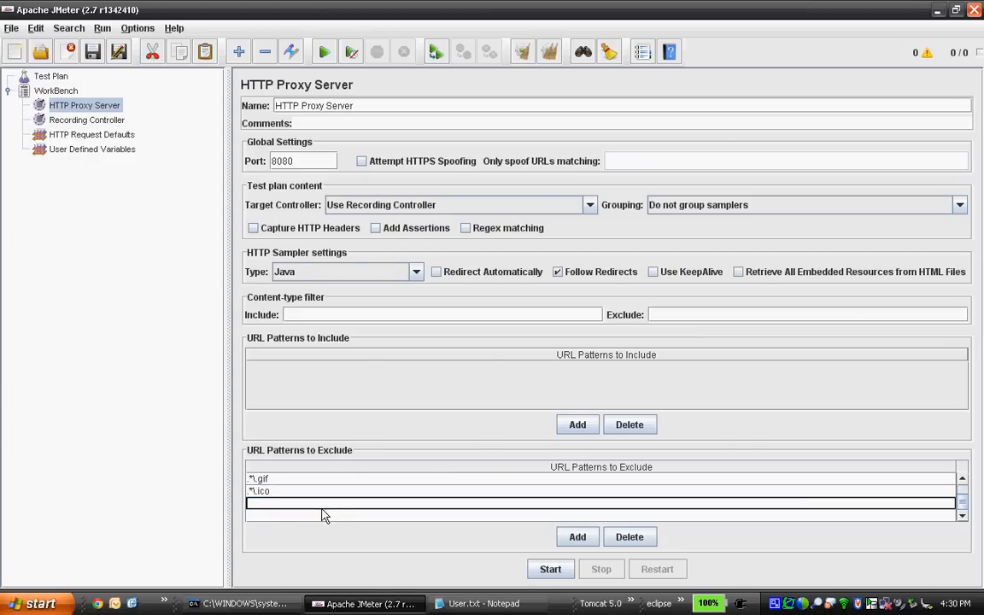
type(".*\\.ico")
key("BackSpace")
key("BackSpace")
key("BackSpace")
type("css")
Add the exclude URL pattern .*\.js.
left_click(326, 517)
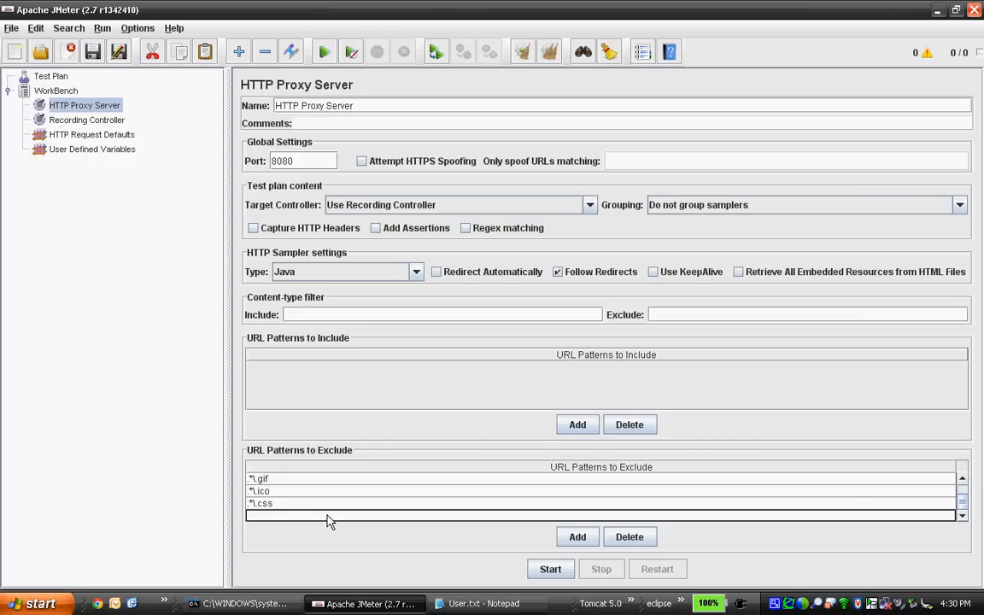
type(".*\\.jpg")
key("BackSpace")
key("BackSpace")
key("BackSpace")
type("js")
left_click(573, 539)
left_click(963, 516)
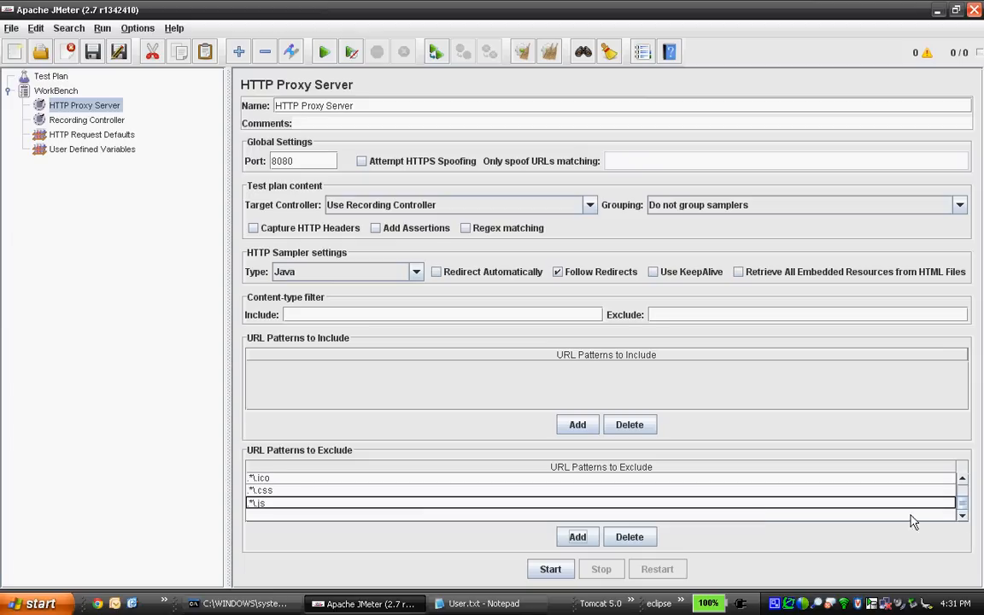
Add the exclude URL pattern .*\.htm.
left_click(322, 515)
key("ctrl+v")
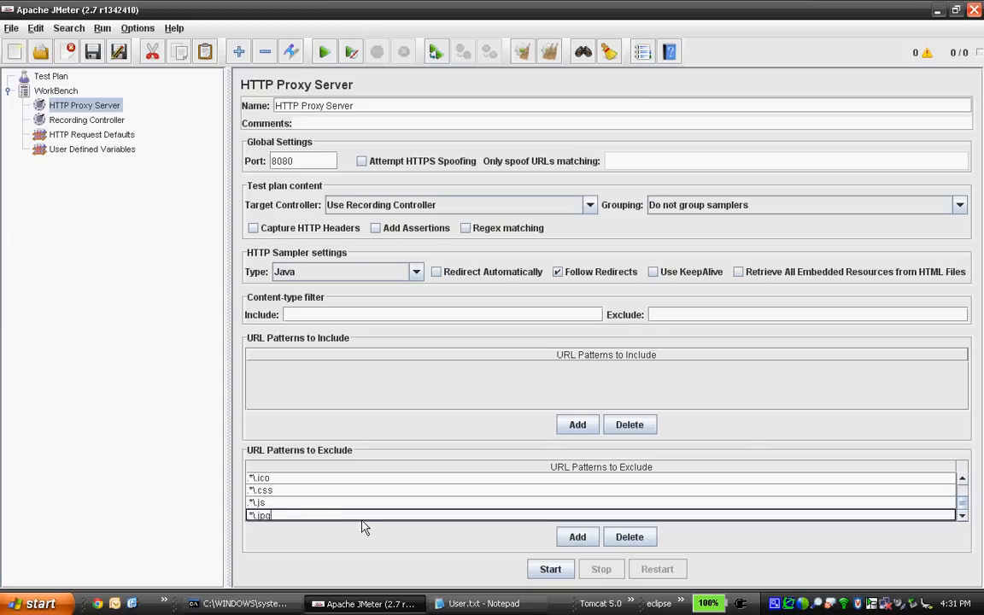
key("BackSpace")
key("BackSpace")
key("BackSpace")
type("htm")
right_click(777, 607)
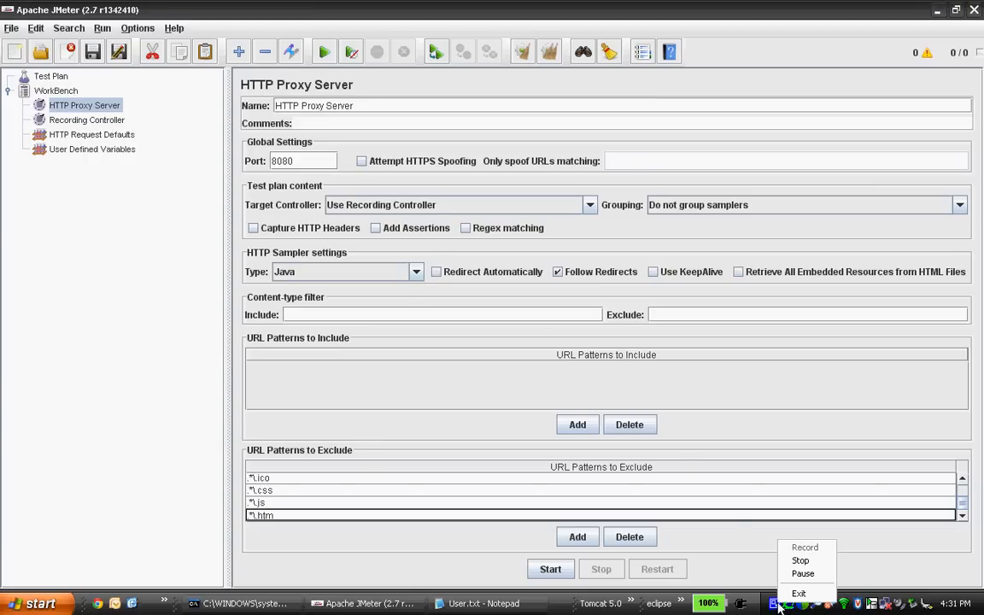